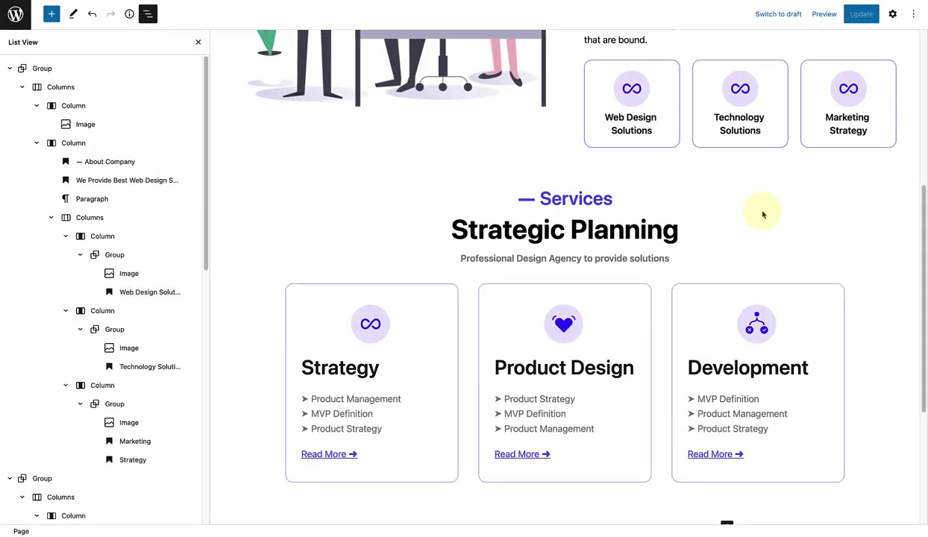
Scroll up through the Block Locking page to view the Group of columns with its image.
scroll(762, 215, "up", 5)
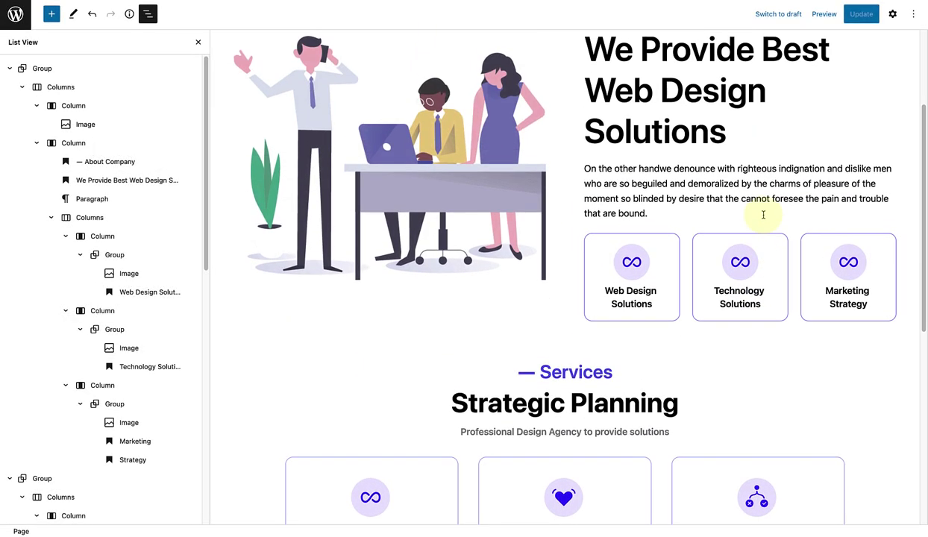
scroll(763, 214, "up", 2)
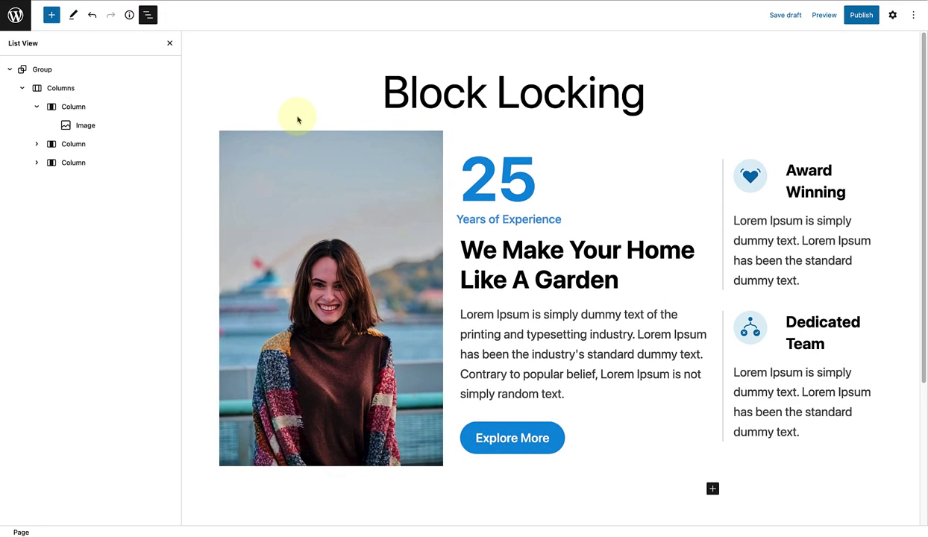
Bring up the Lock settings for the outer Group block from List View.
left_click(43, 69)
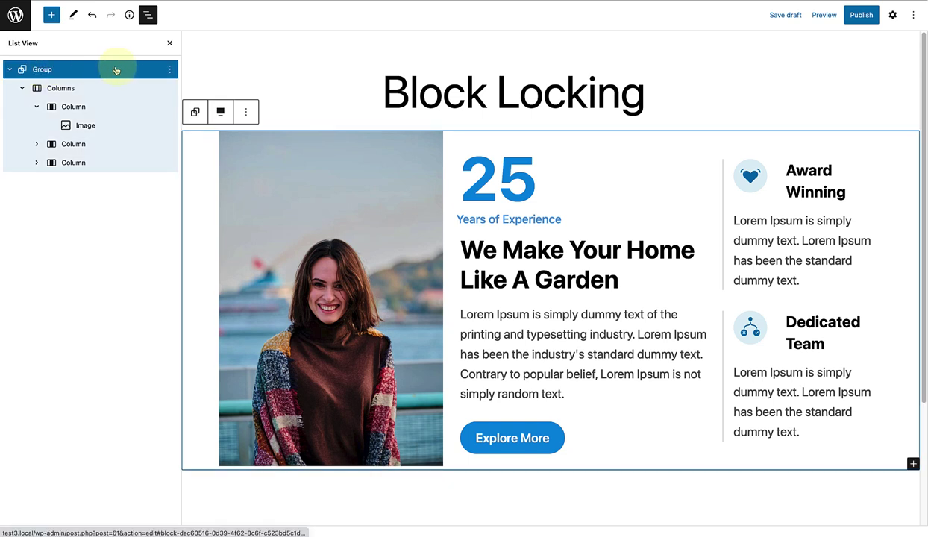
left_click(169, 69)
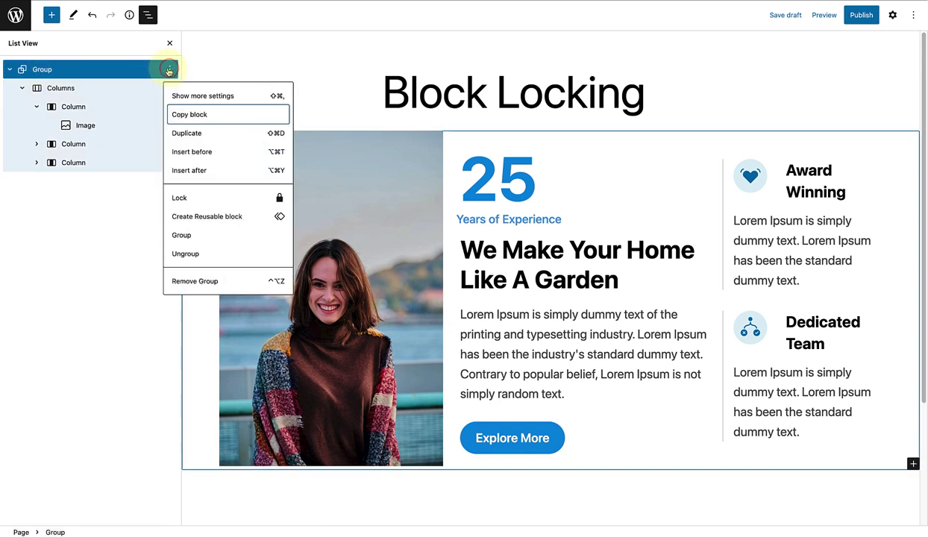
left_click(179, 198)
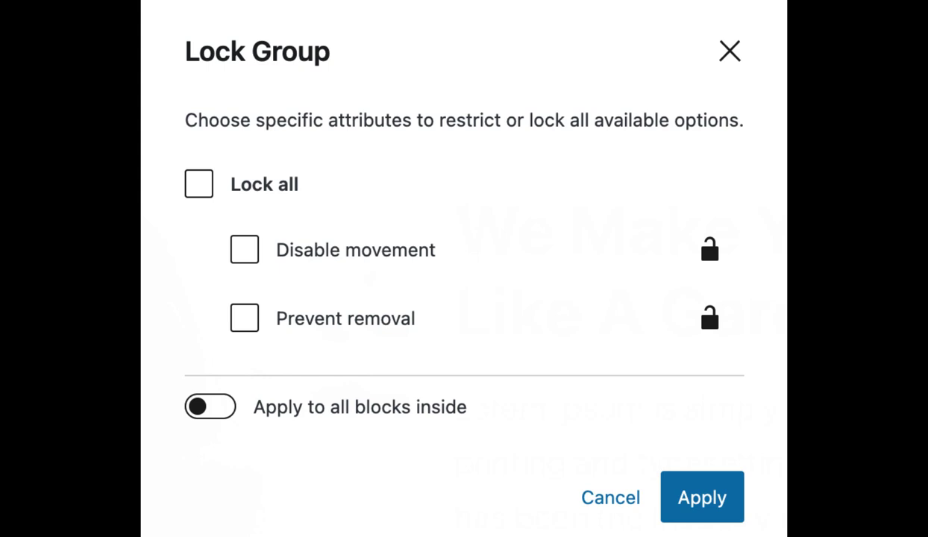
Lock the Group with Disable movement and Prevent removal, applied to all inner blocks.
left_click(241, 257)
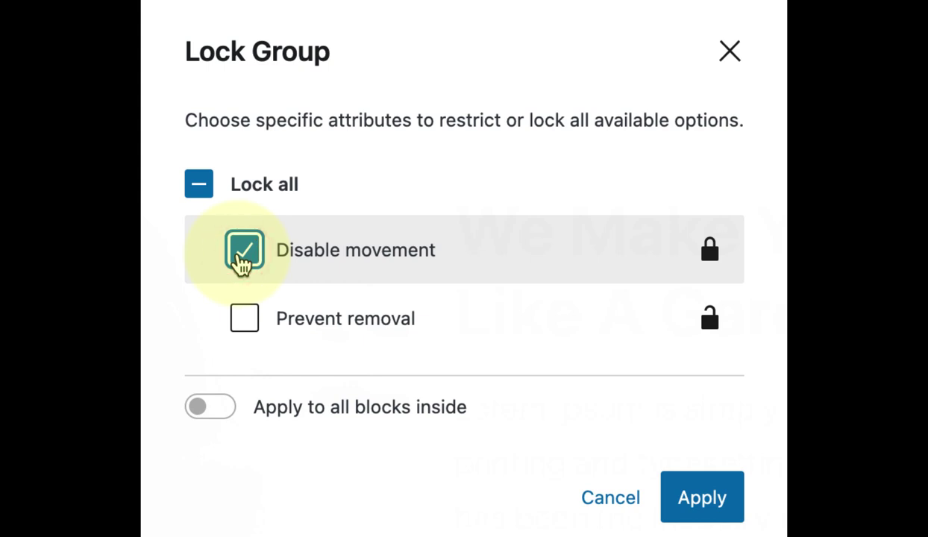
left_click(245, 317)
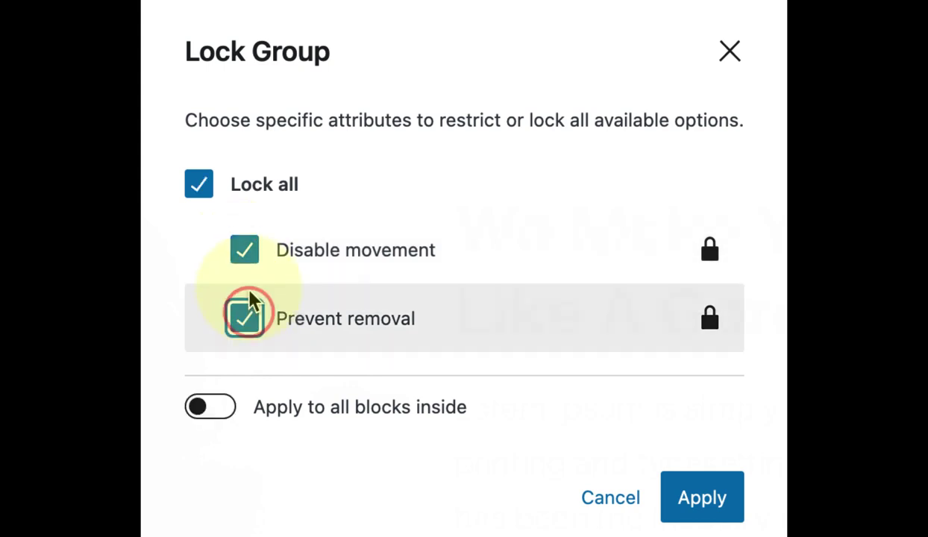
left_click(246, 267)
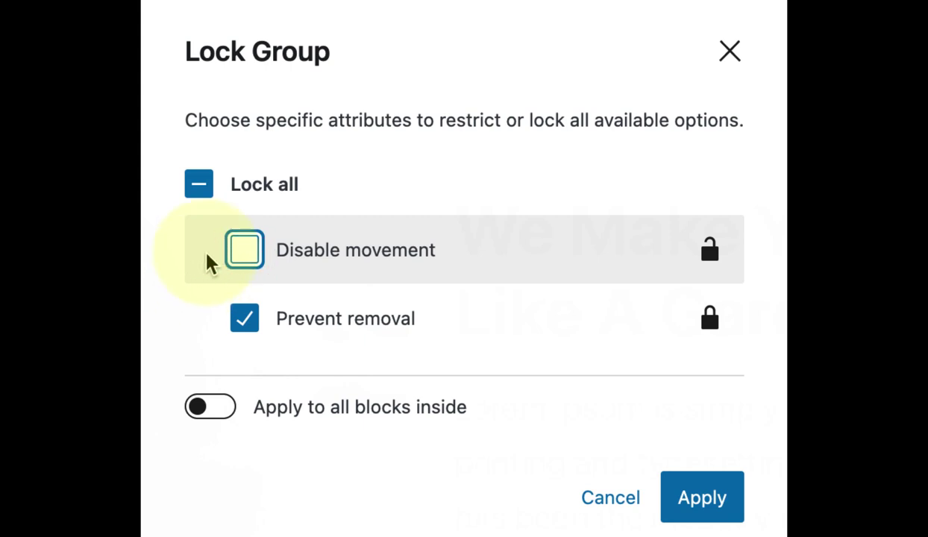
left_click(241, 257)
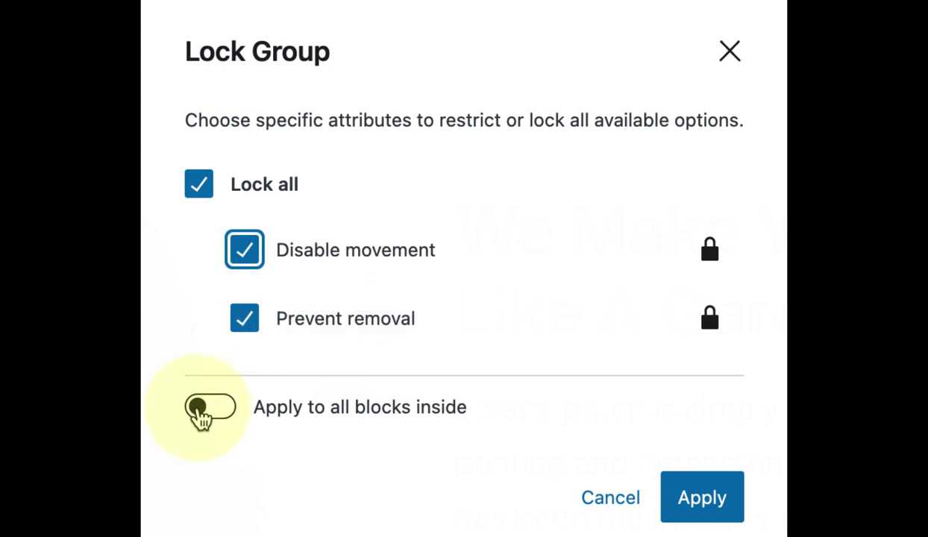
left_click(200, 414)
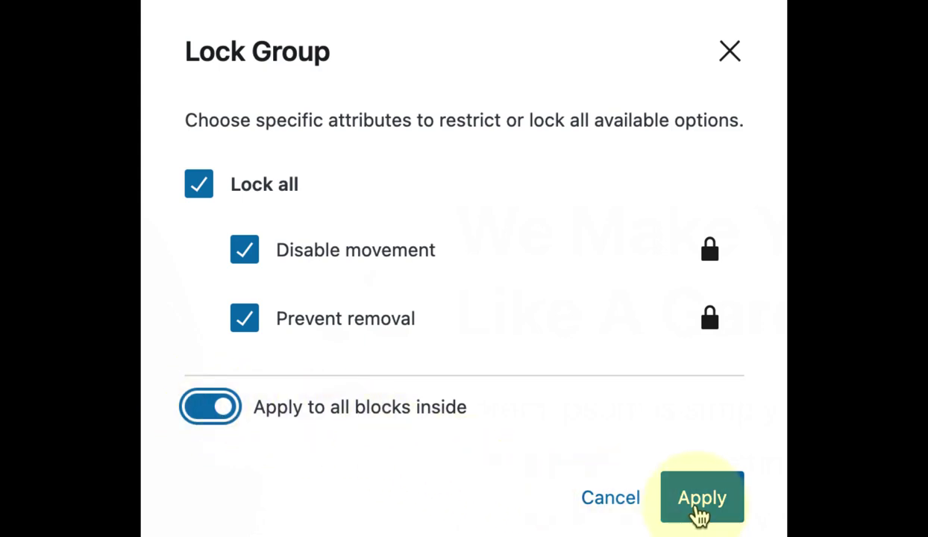
left_click(697, 509)
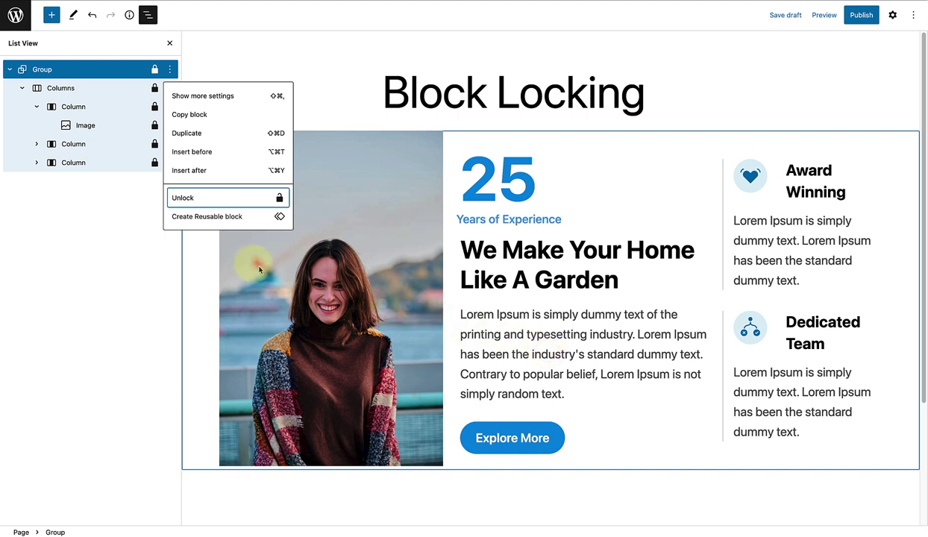
left_click(114, 192)
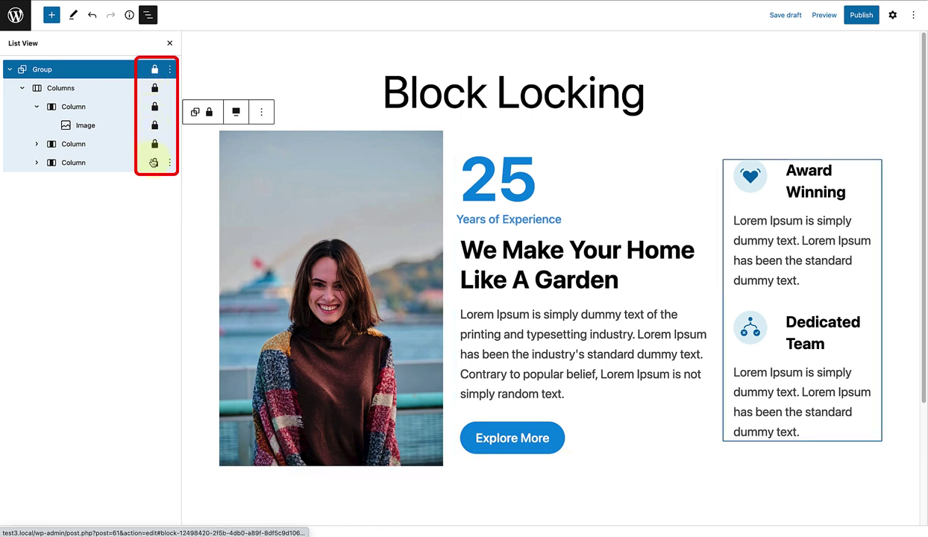
left_click(171, 70)
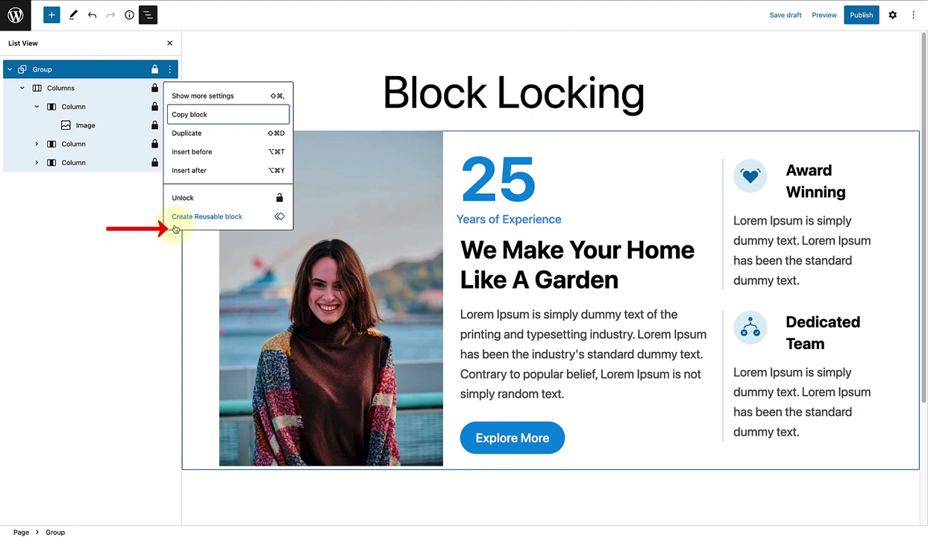
left_click(141, 244)
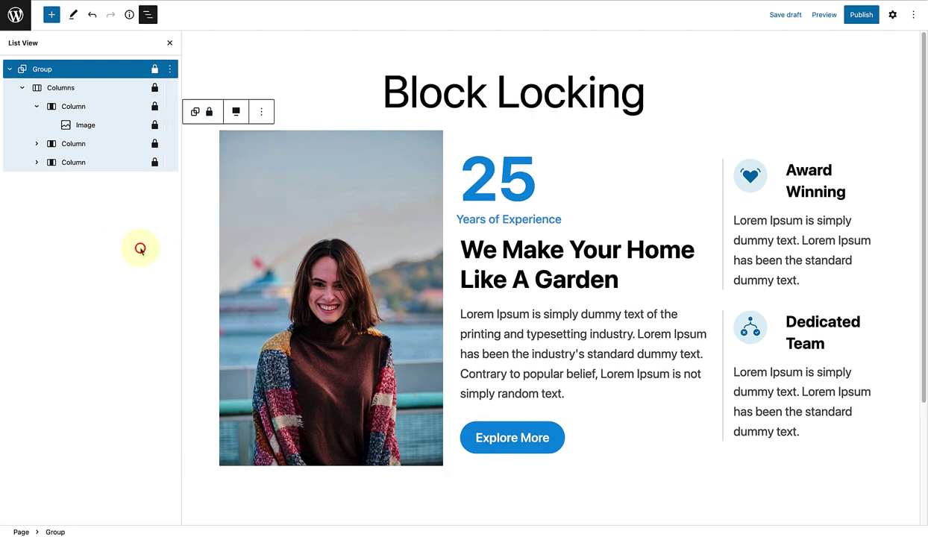
left_click(249, 247)
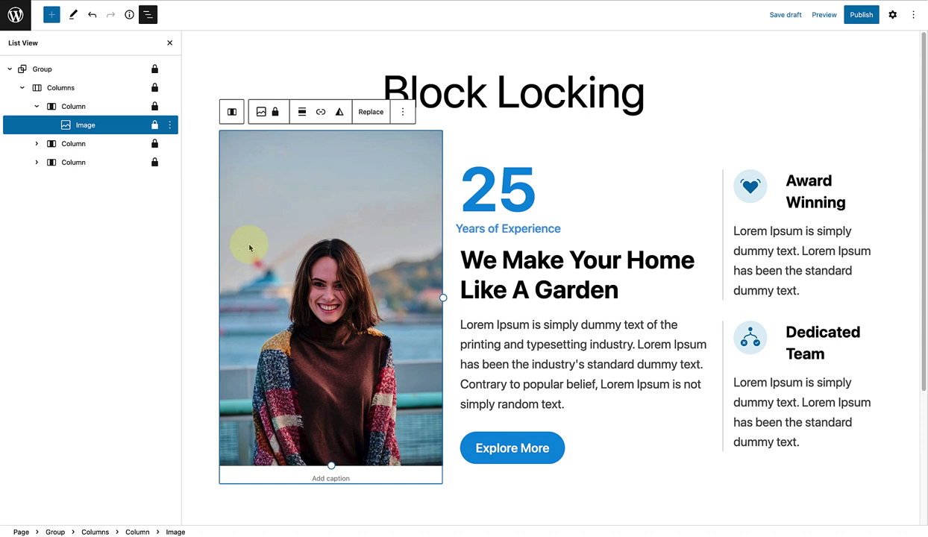
left_click(513, 261)
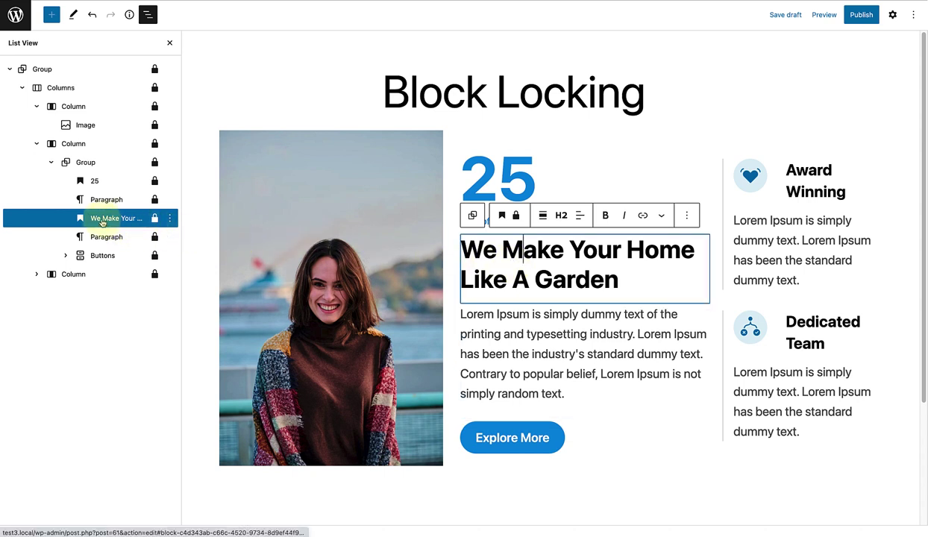
mouse_move(102, 222)
left_mouse_down()
mouse_move(93, 139)
mouse_move(90, 212)
left_mouse_up()
left_click(103, 184)
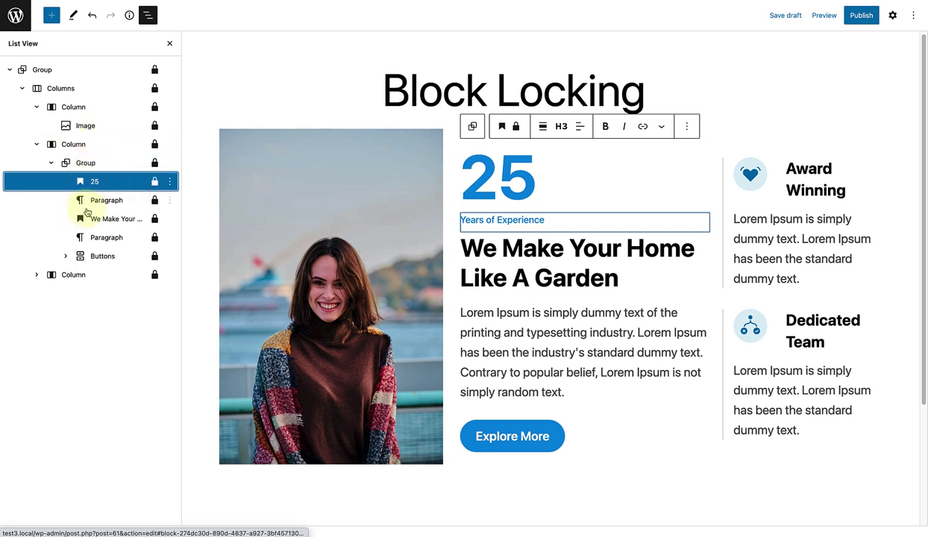
left_click(75, 107)
left_click_drag(76, 107, 71, 146)
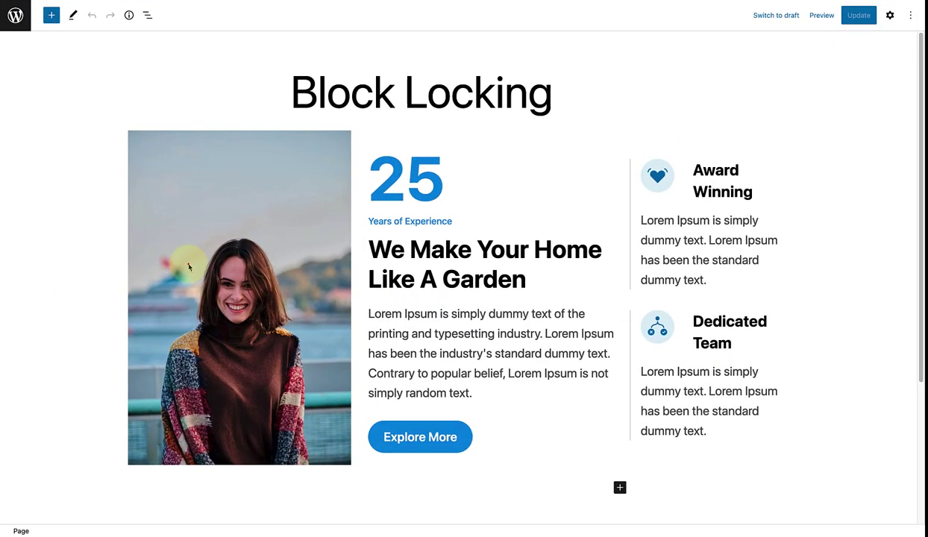
Replace the image with the first portrait from the Media Library.
left_click(188, 267)
left_click(279, 114)
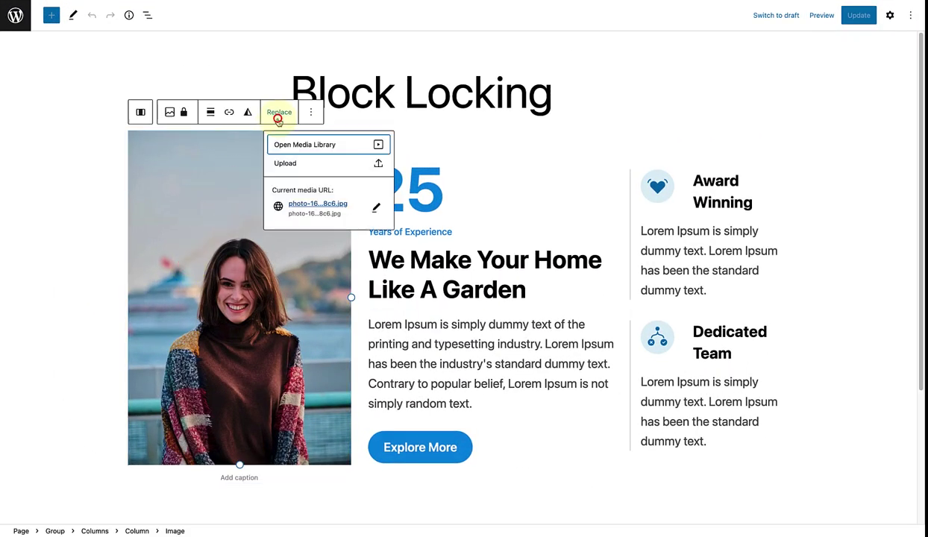
left_click(283, 145)
left_click(60, 138)
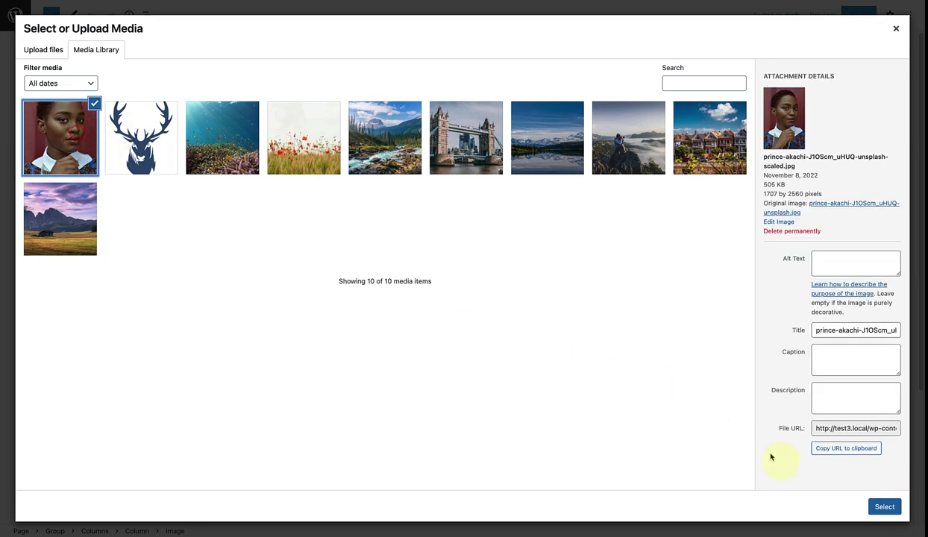
left_click(878, 508)
Retype the heading as 'We Master The Fundamentals'.
left_click_drag(533, 294, 373, 258)
key("BackSpace")
type("We Master The Fundamentals")
Change the number heading from 25 to 40 and select the new number.
left_click(385, 178)
left_click_drag(385, 178, 431, 189)
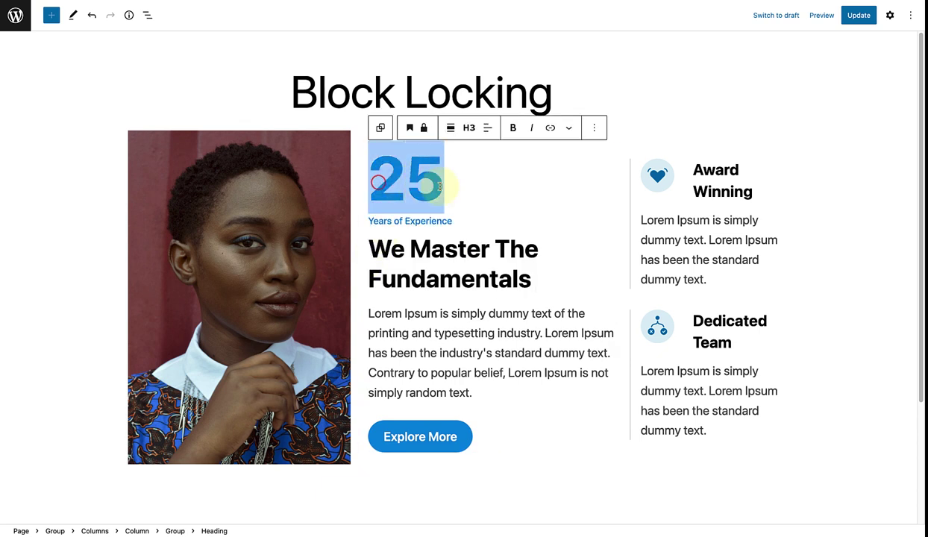
type("40")
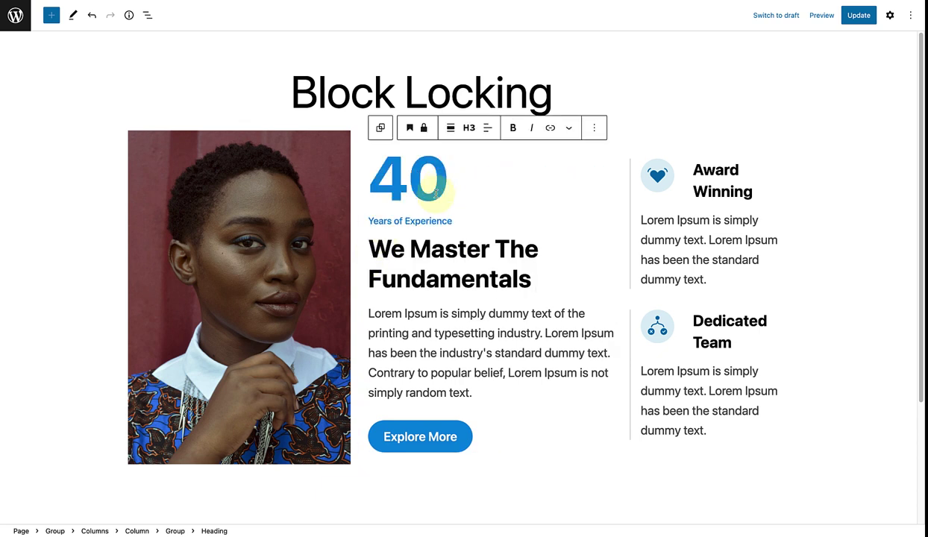
left_click(383, 181)
left_click_drag(382, 181, 437, 183)
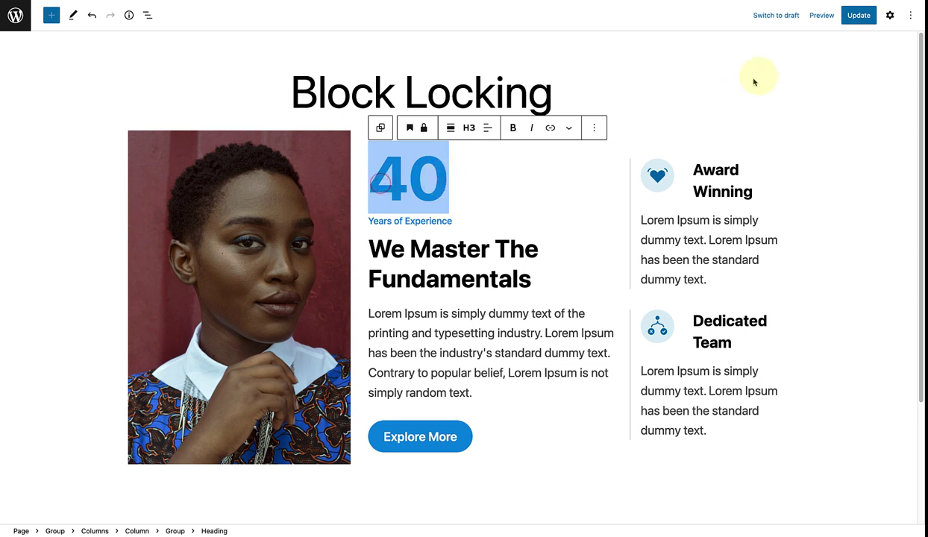
left_click(889, 14)
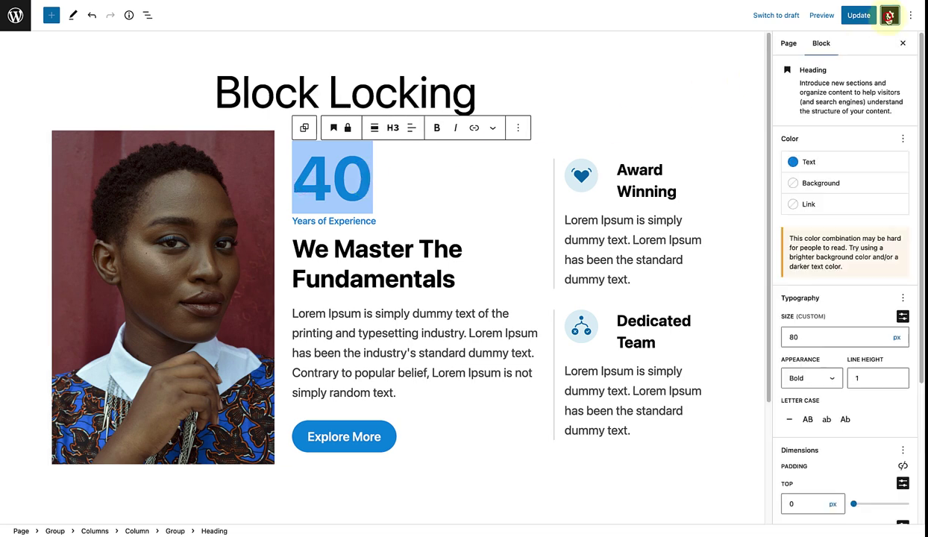
Try dark green, pale pink and purple text colours on 40, settling on Luminous vivid orange.
left_click(816, 160)
left_click(705, 222)
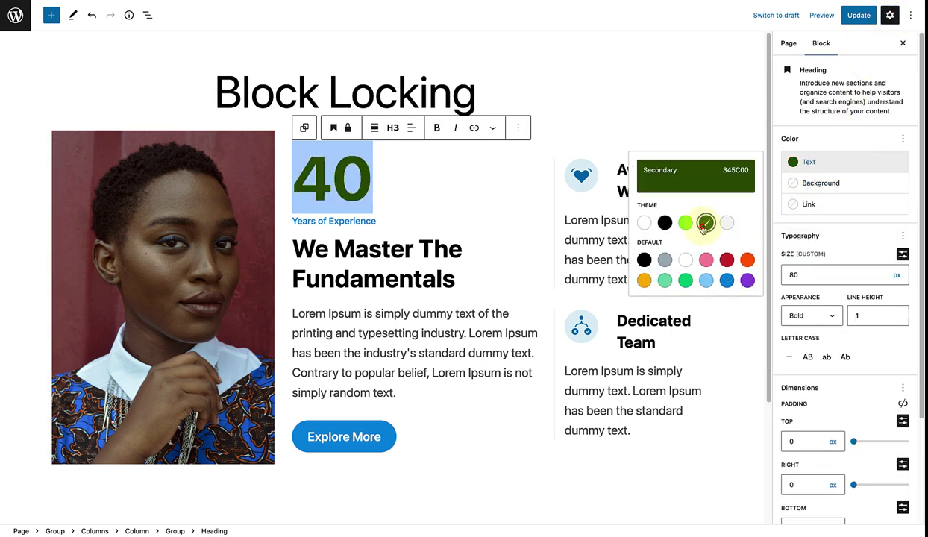
left_click(706, 259)
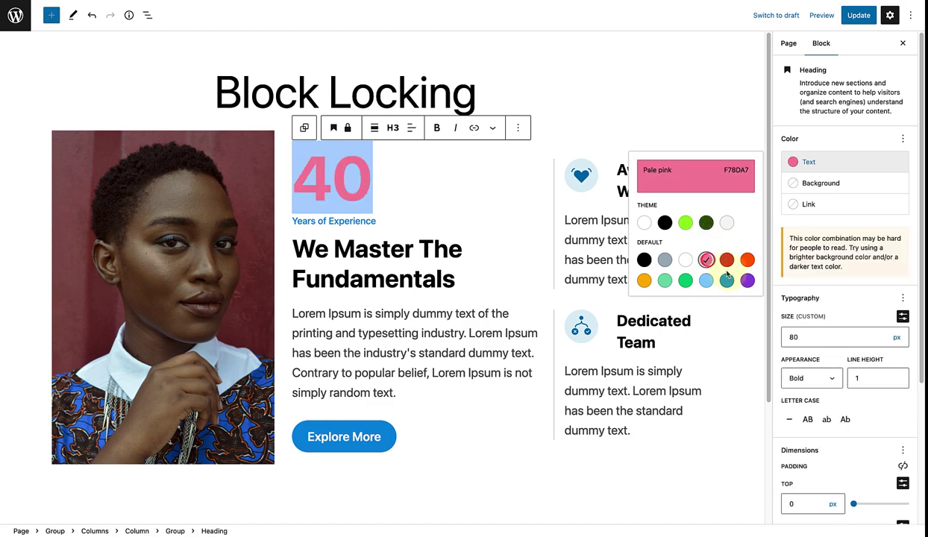
left_click(747, 281)
left_click(747, 259)
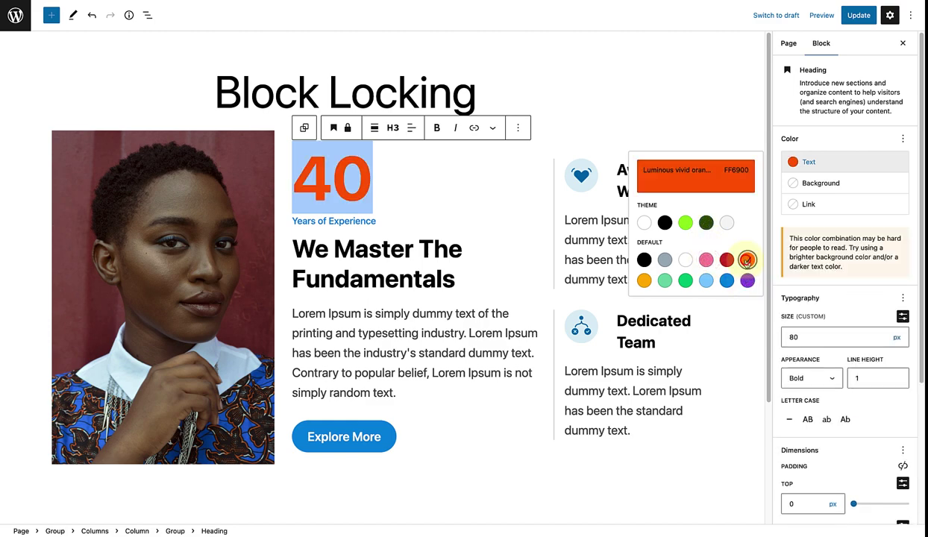